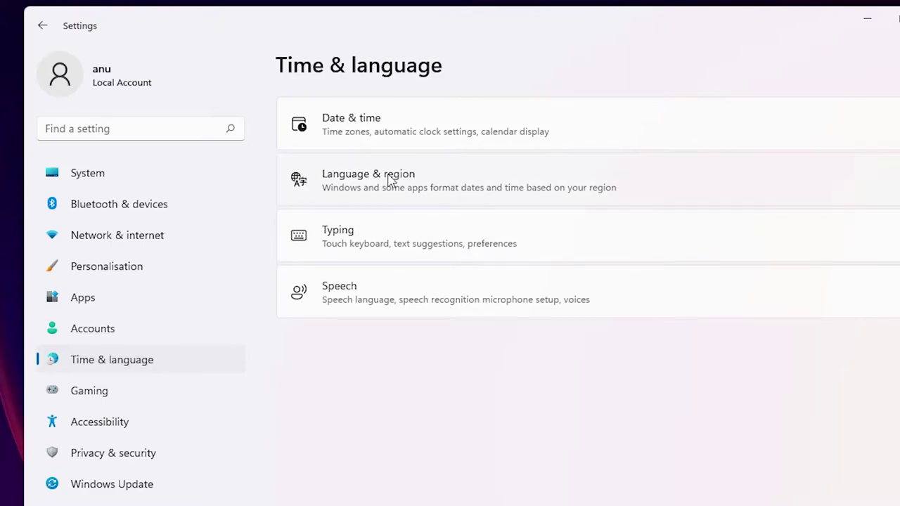
Add Marathi to the preferred languages under Language & region and install it with its language pack.
click(388, 181)
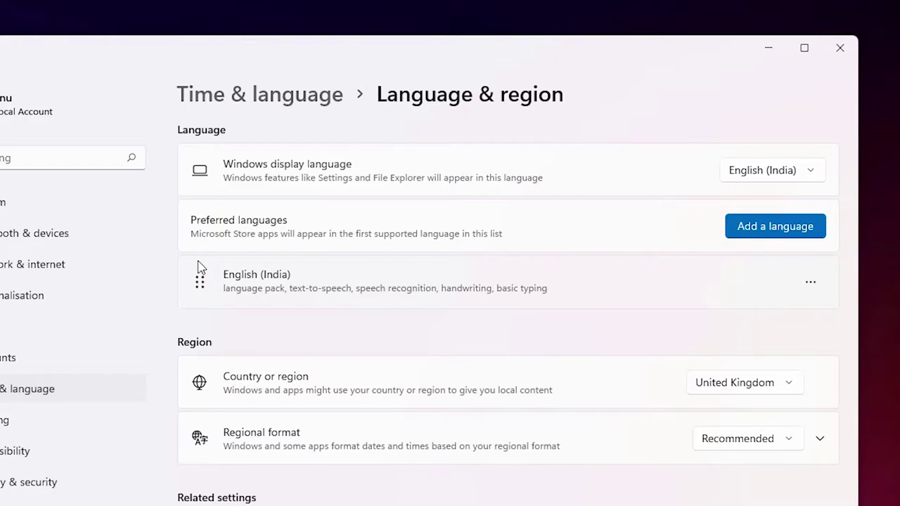
click(800, 230)
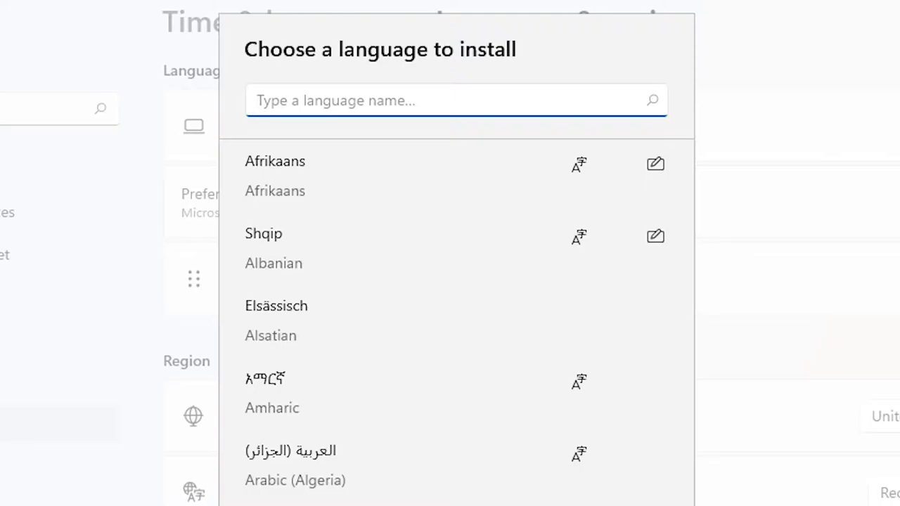
mouse_move(689, 173)
mouse_down()
mouse_move(702, 238)
mouse_move(679, 505)
mouse_move(696, 337)
mouse_move(695, 171)
mouse_up()
text(m)
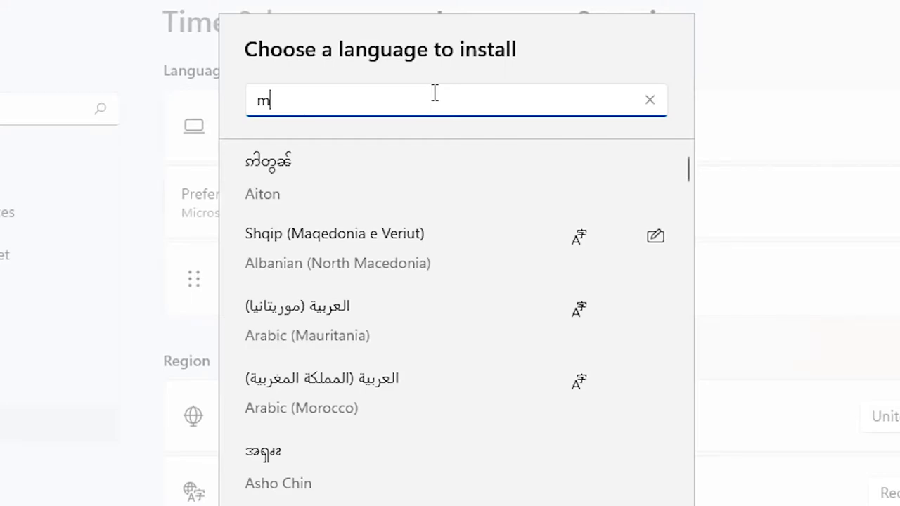
text(ar)
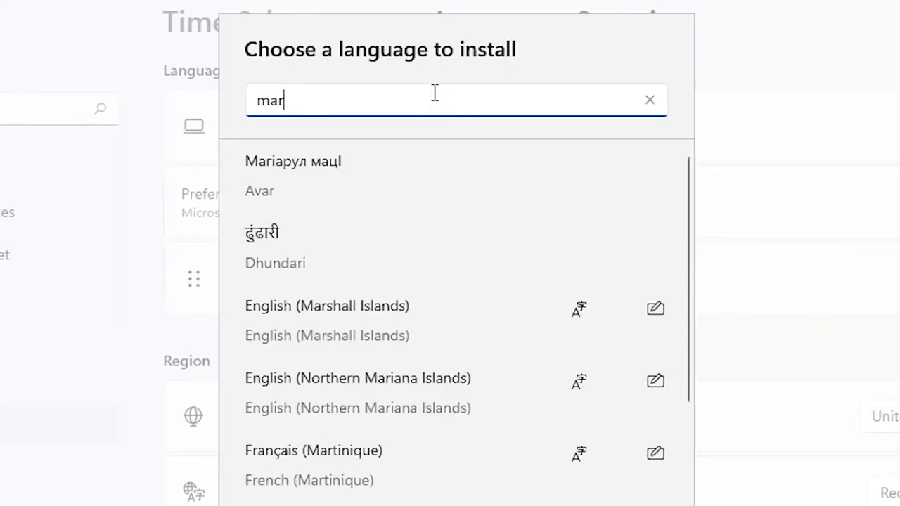
text(athathi)
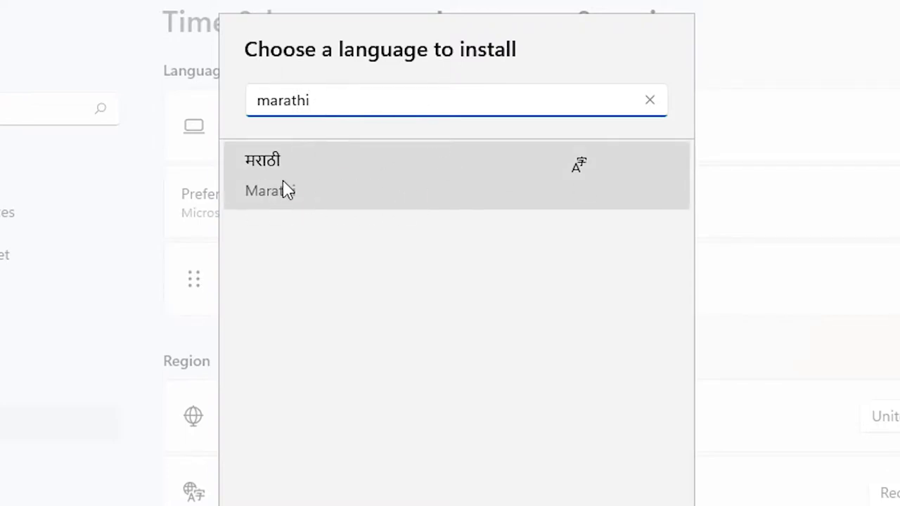
click(485, 181)
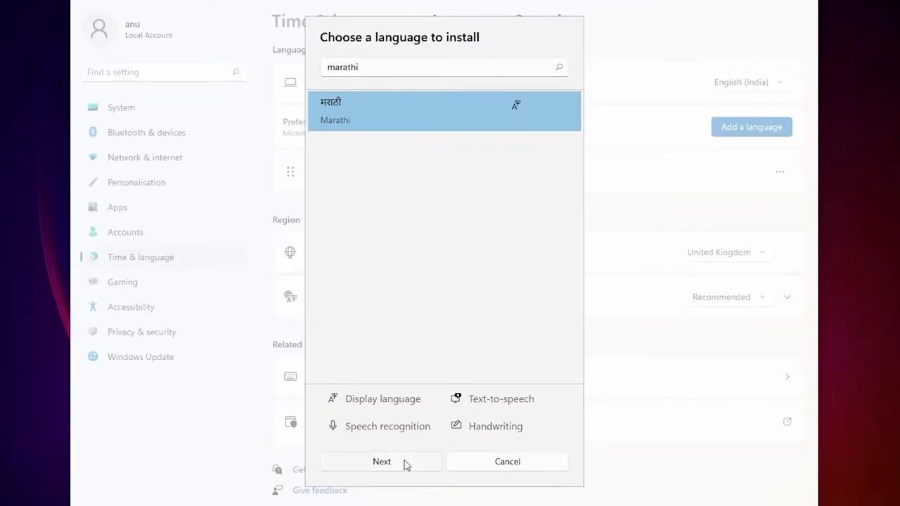
click(406, 464)
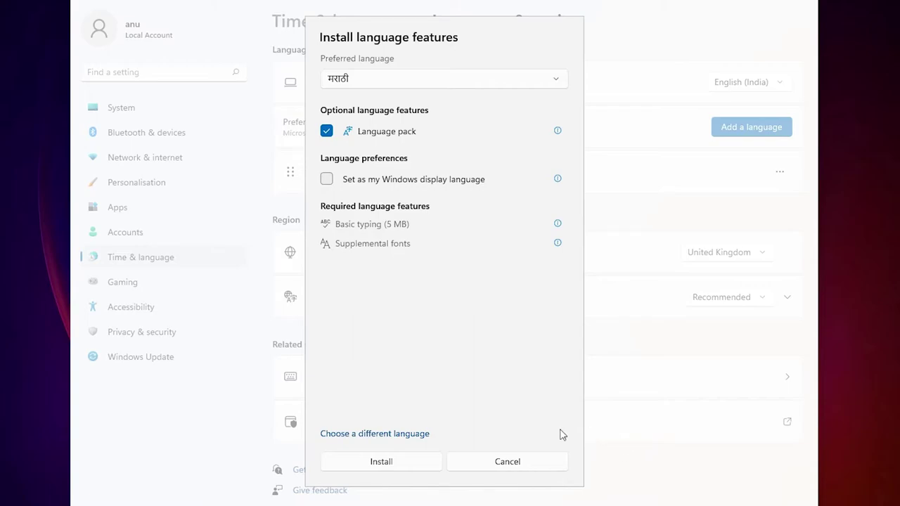
click(381, 462)
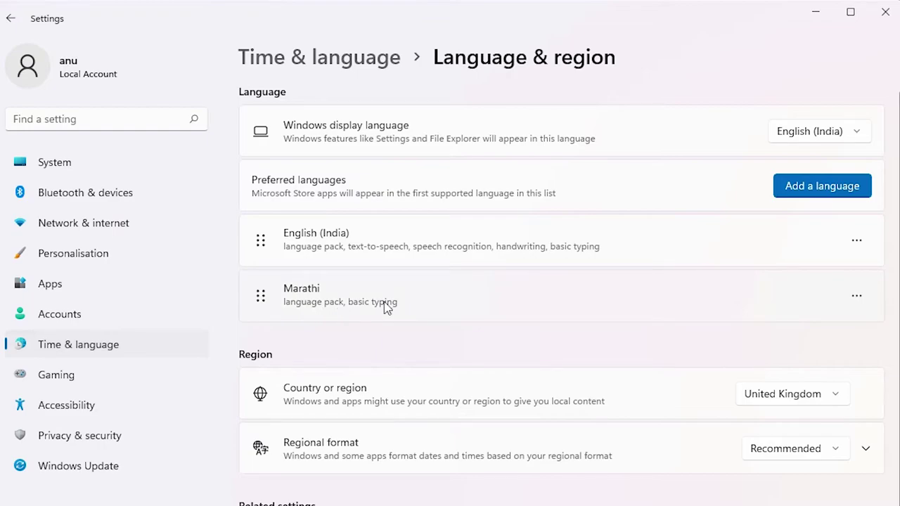
Open the language options for Marathi and add the Marathi Phonetic keyboard.
click(859, 298)
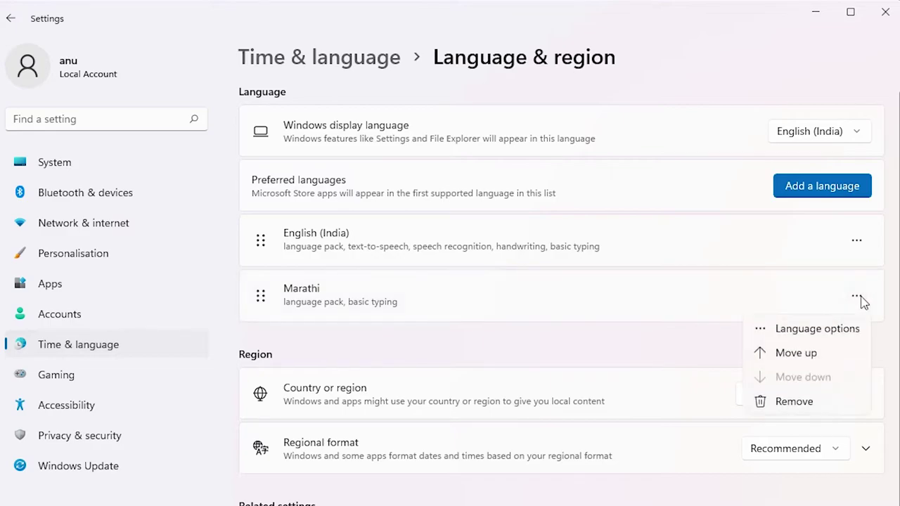
click(816, 329)
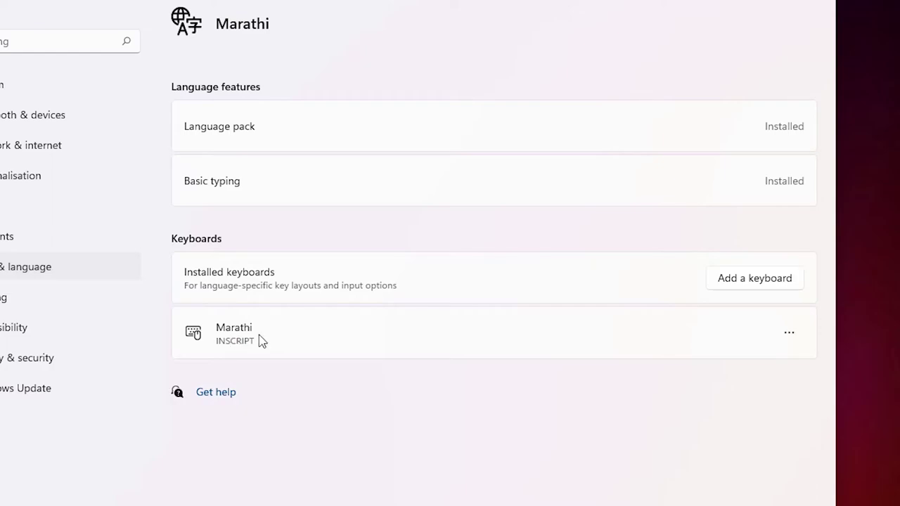
click(776, 282)
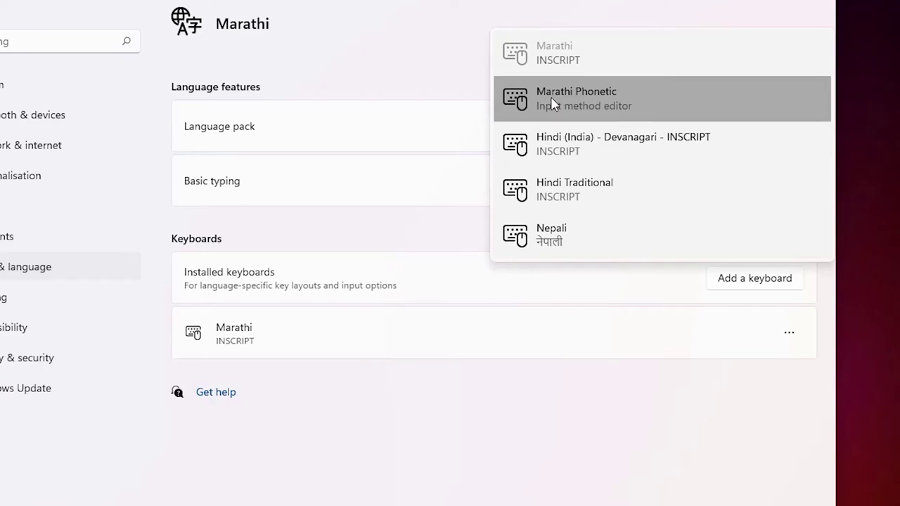
click(595, 104)
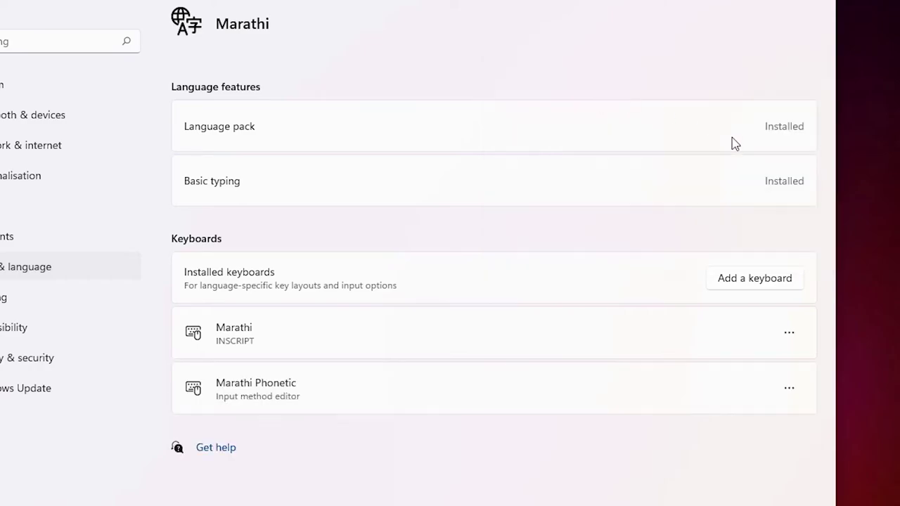
Add the Hindi (India) - Devanagari - INSCRIPT, Hindi Traditional and Nepali keyboards to Marathi.
click(758, 280)
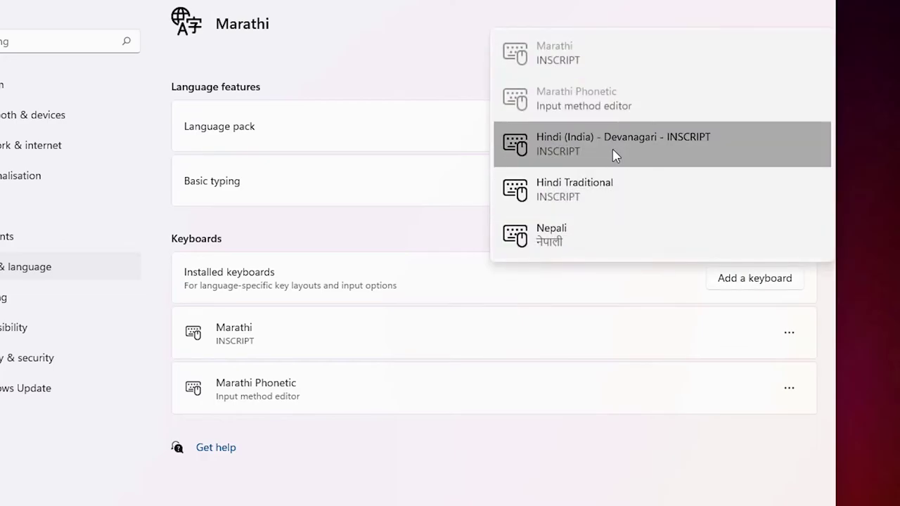
click(614, 156)
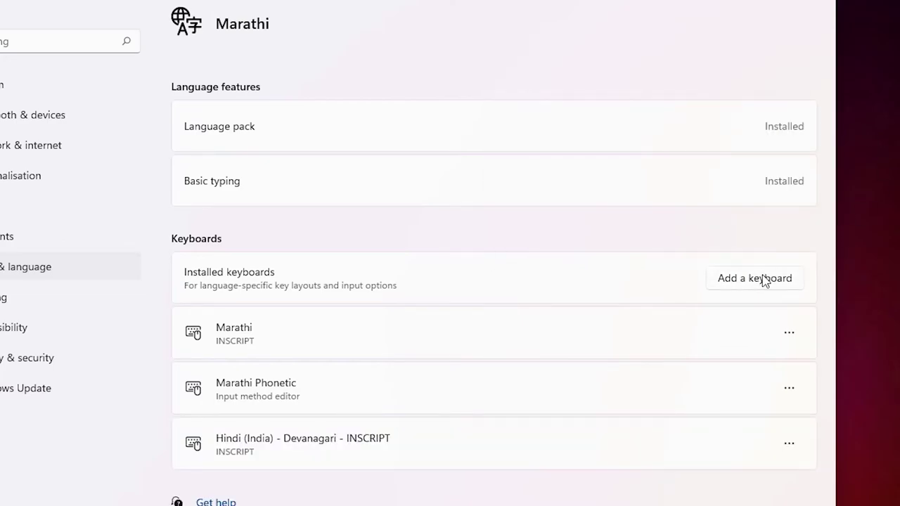
click(765, 279)
click(590, 196)
click(744, 272)
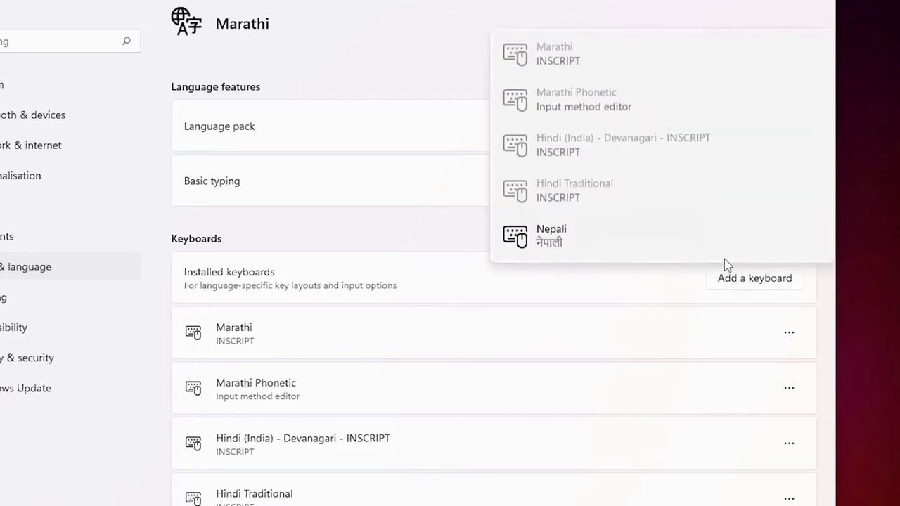
click(591, 252)
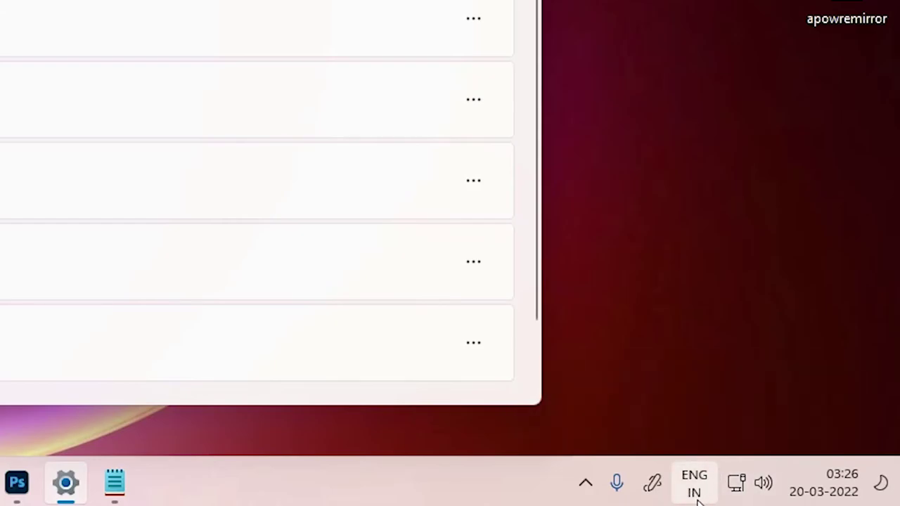
Switch to the Notepad document and insert six blank lines.
click(699, 495)
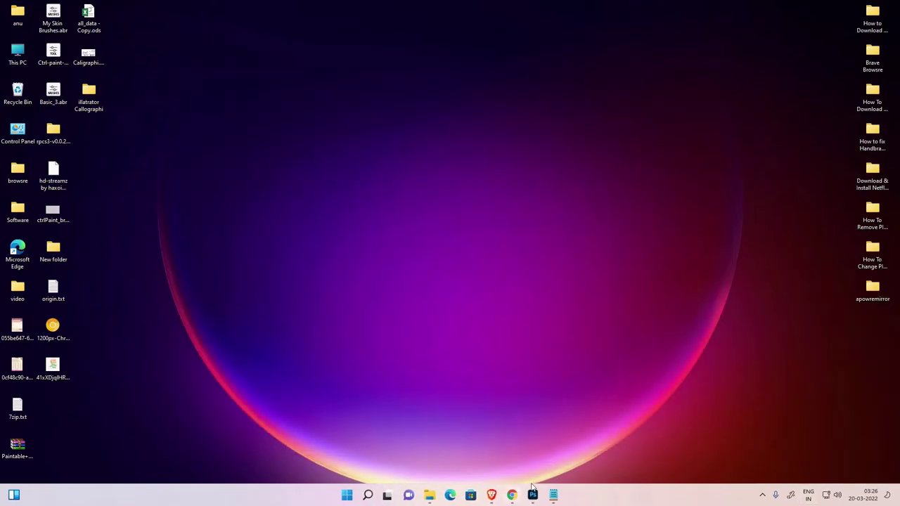
click(553, 494)
key(Return)
key(Return)
key(Return)
key(Return)
key(Return)
key(Return)
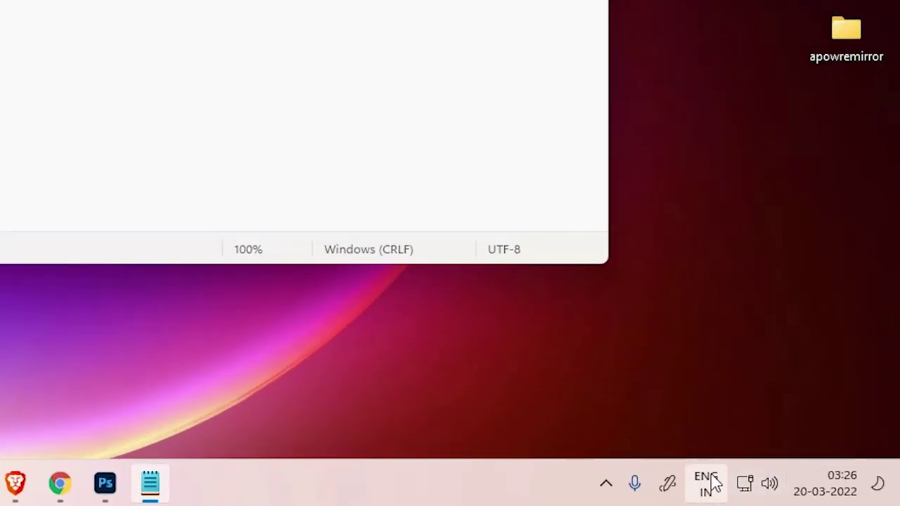
Change the keyboard layout to Marathi Phonetic and write माझा in the document using the phonetic suggestions for "maza".
click(710, 483)
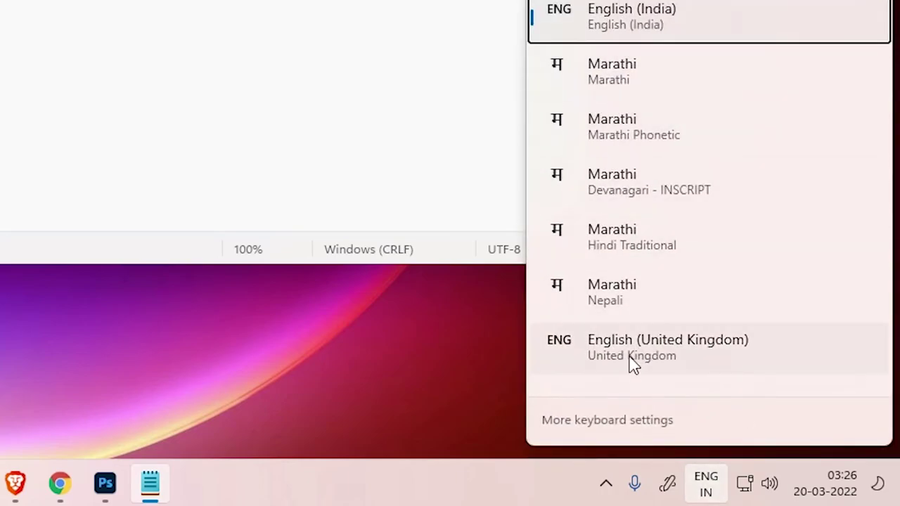
click(665, 145)
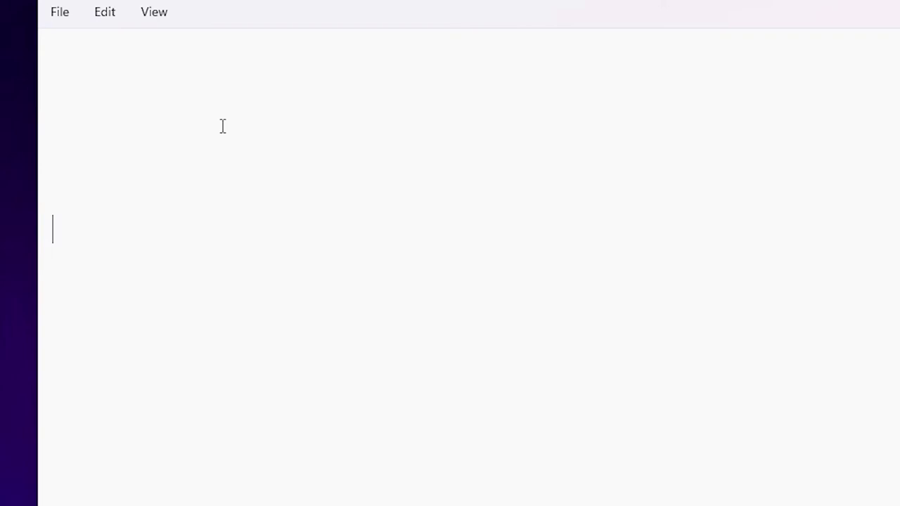
text(mazza)
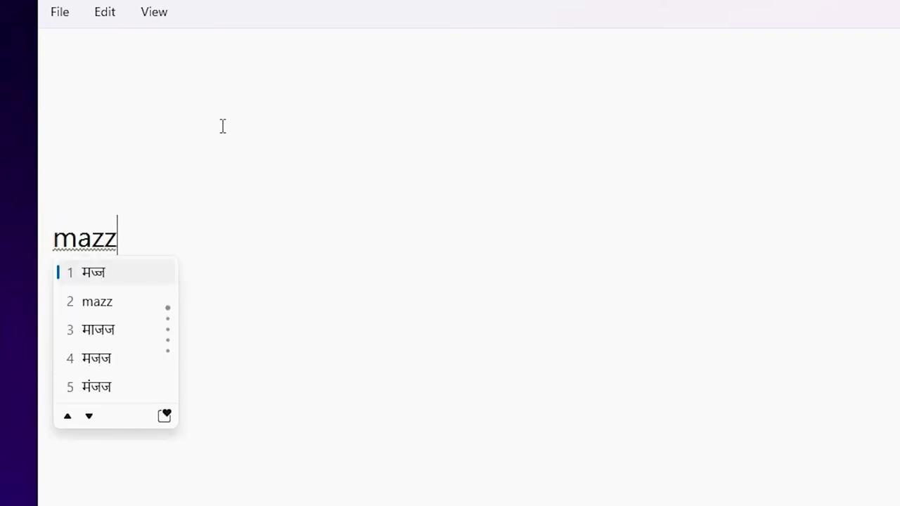
key(BackSpace)
key(BackSpace)
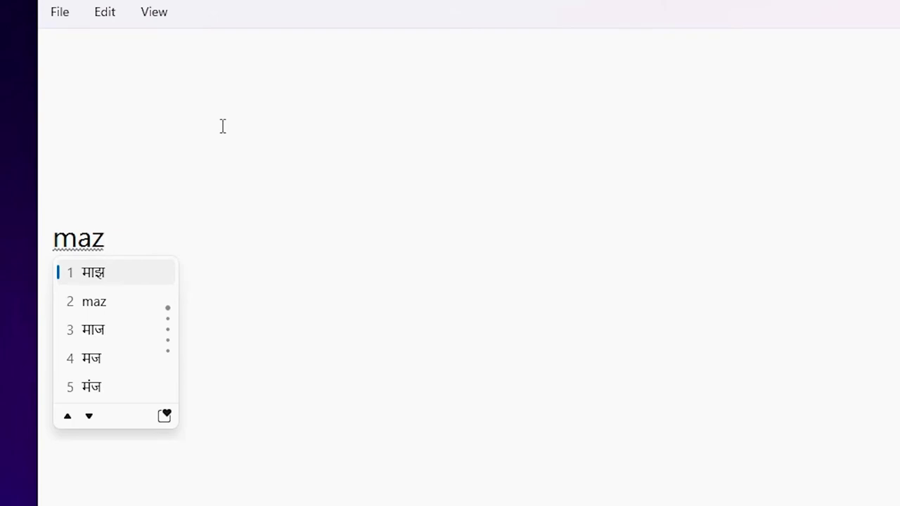
text(a)
key(Down)
key(Down)
key(Down)
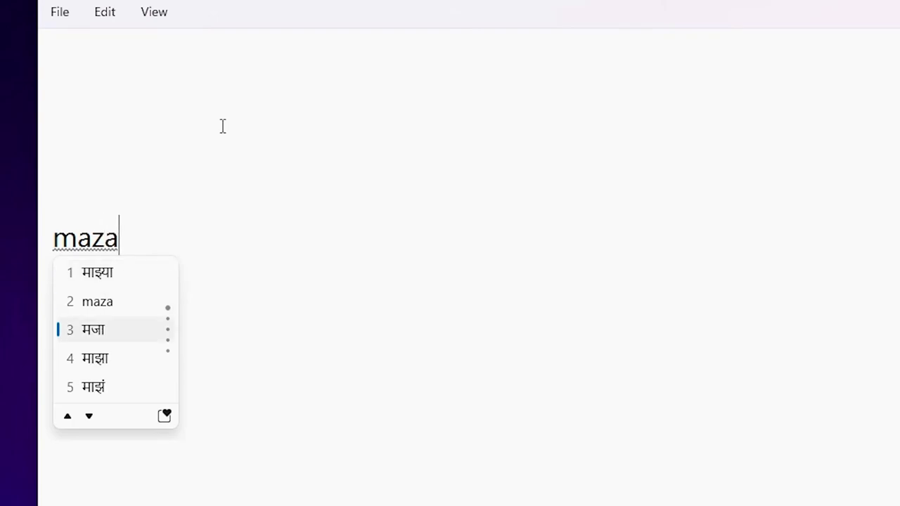
key(space)
Complete the line with भारत महान by entering "Bharat" and "mahan" phonetically.
text(B)
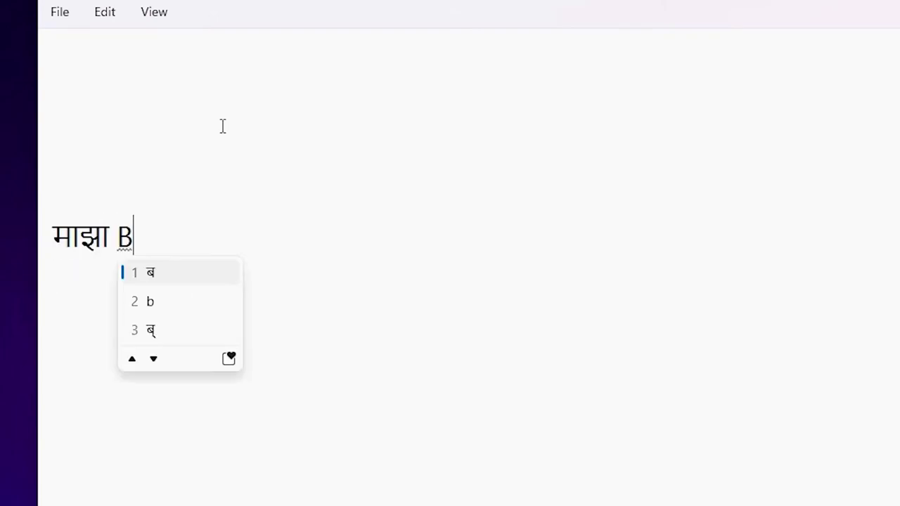
text(ha)
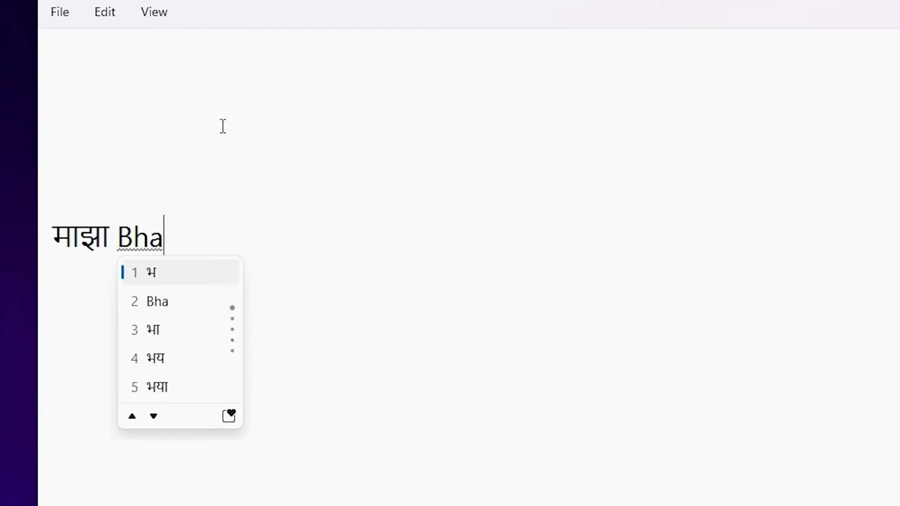
text(rat)
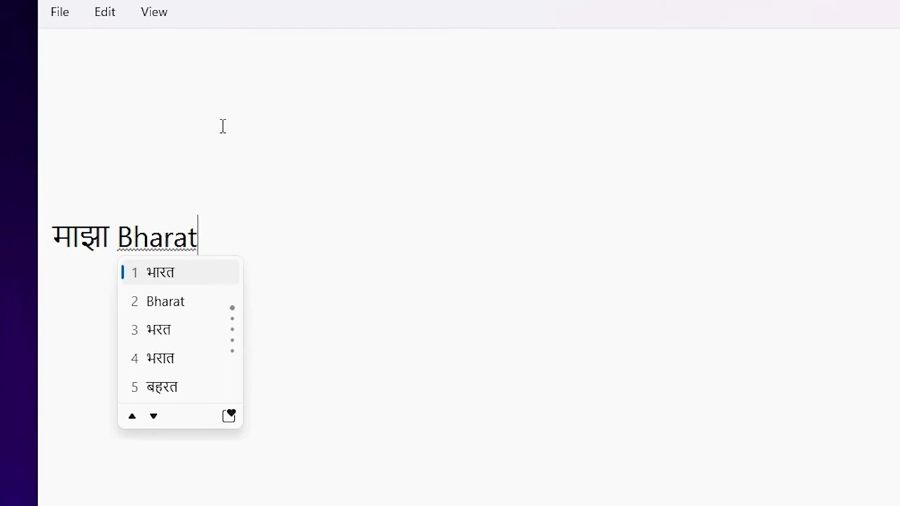
key(space)
key(BackSpace)
text(m)
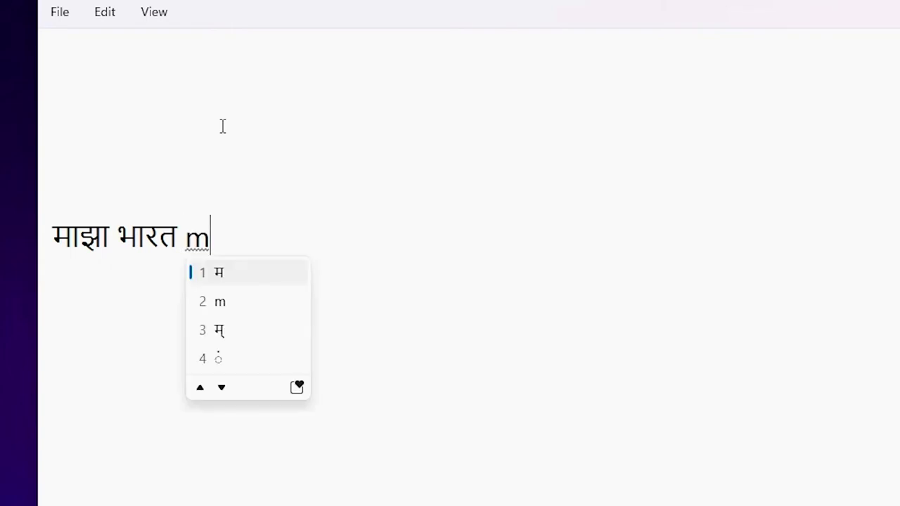
text(ahan)
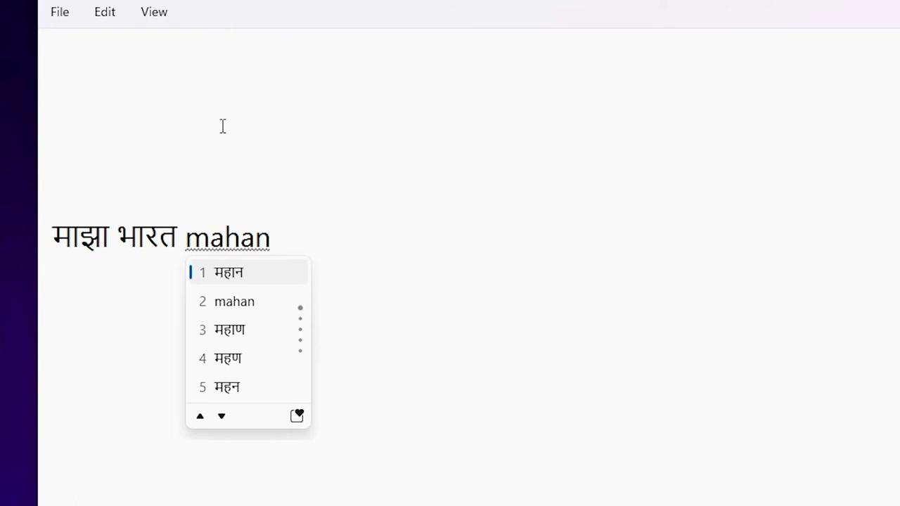
key(space)
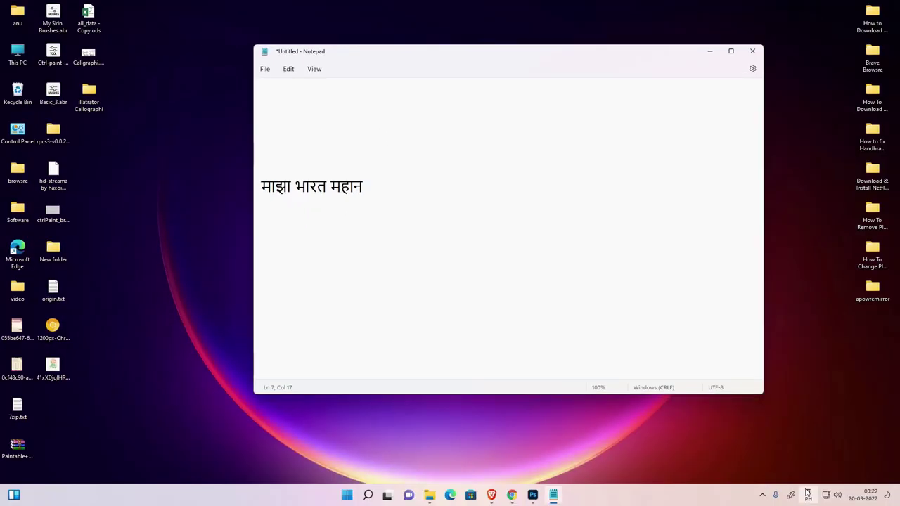
Change the keyboard layout to Marathi Devanagari - INSCRIPT and start a new line below the Marathi sentence.
click(807, 495)
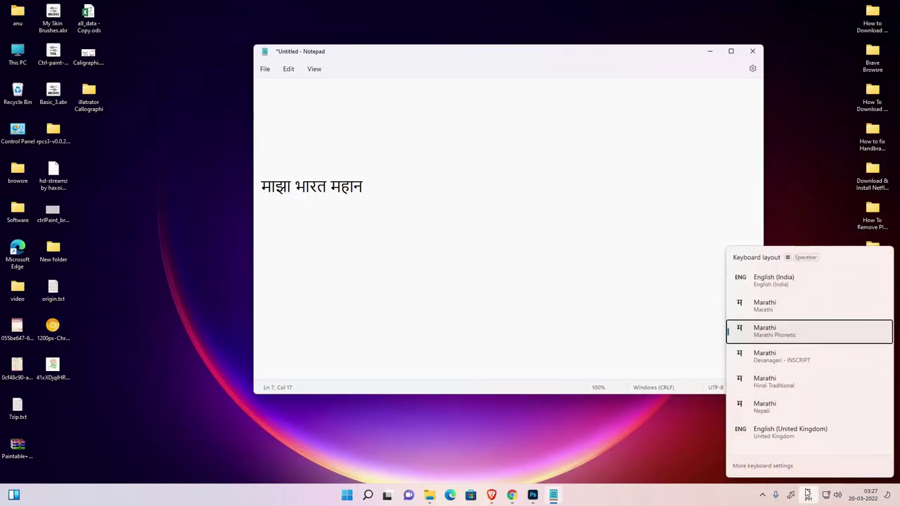
click(782, 365)
click(342, 247)
click(375, 208)
key(Return)
Try out the Devanagari - INSCRIPT layout by entering test characters such as नं and ल्पुु, and erase them.
text(नं)
key(BackSpace)
key(BackSpace)
text(ल्पुु)
key(BackSpace)
key(BackSpace)
key(BackSpace)
key(BackSpace)
key(BackSpace)
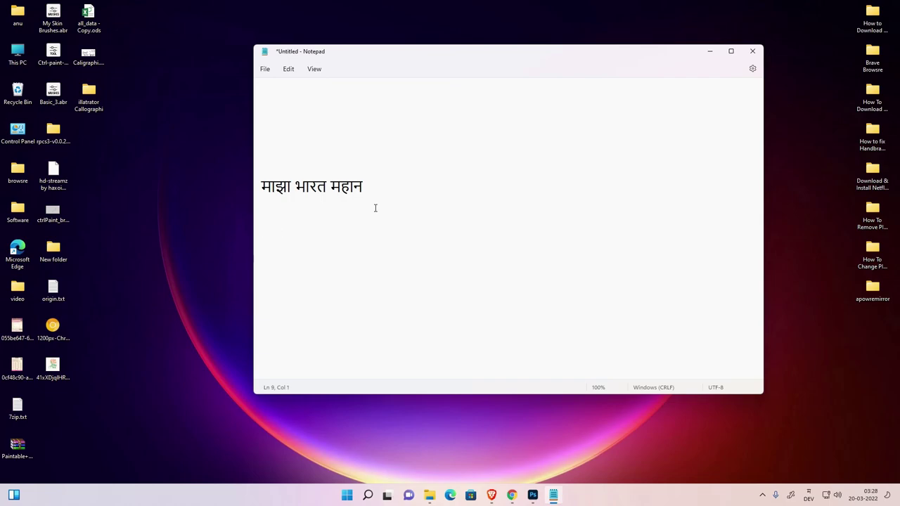